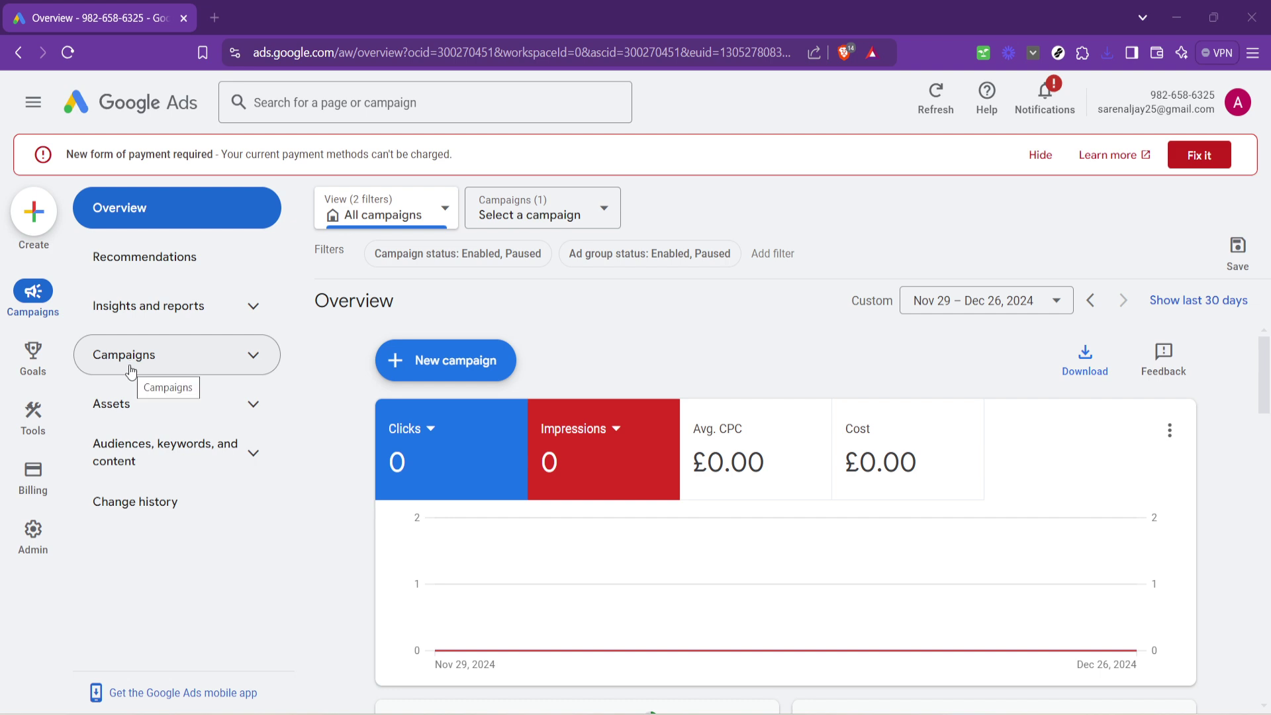
- Show the Ads list with the paused 'Streetwear Christmas Gifts | Socks For Teens' ad
{"action": "left_click", "coordinate": [131, 372]}
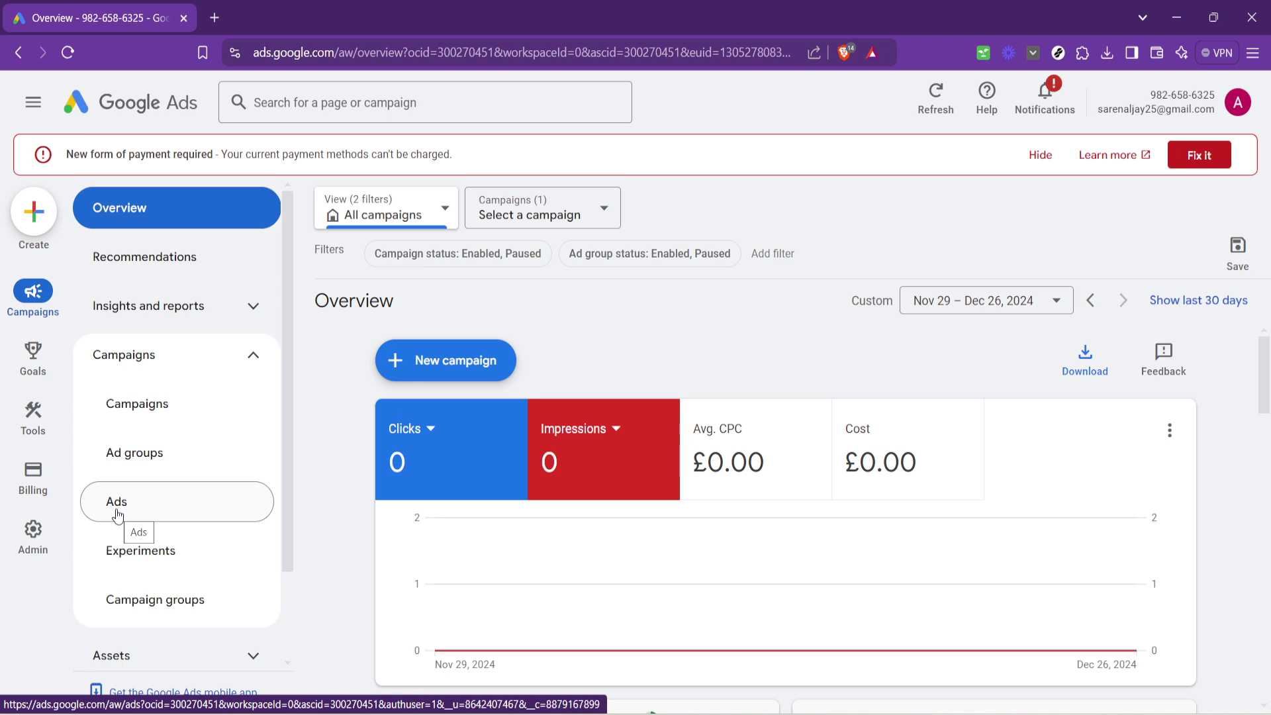
{"action": "left_click", "coordinate": [117, 515]}
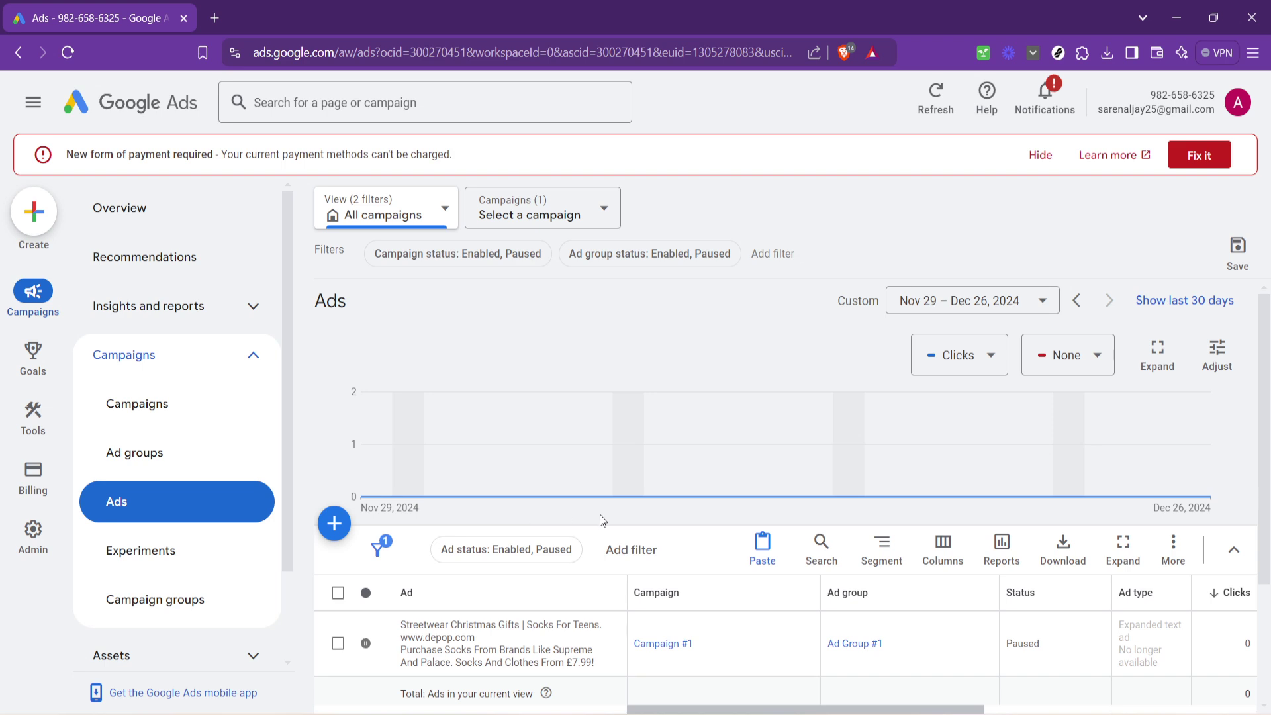
{"action": "scroll", "coordinate": [566, 530], "scroll_direction": "down", "scroll_amount": 1}
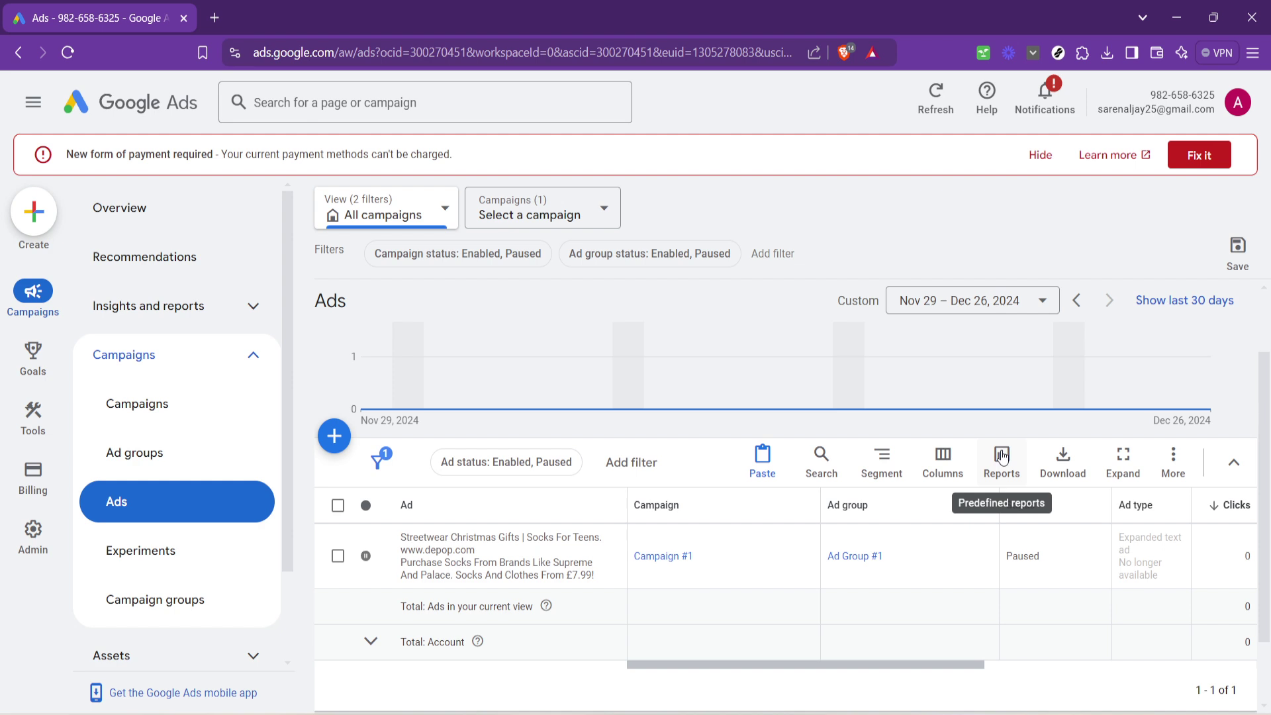
- Open the predefined Ad group performance report from the Performance summary reports
{"action": "left_click", "coordinate": [1003, 456]}
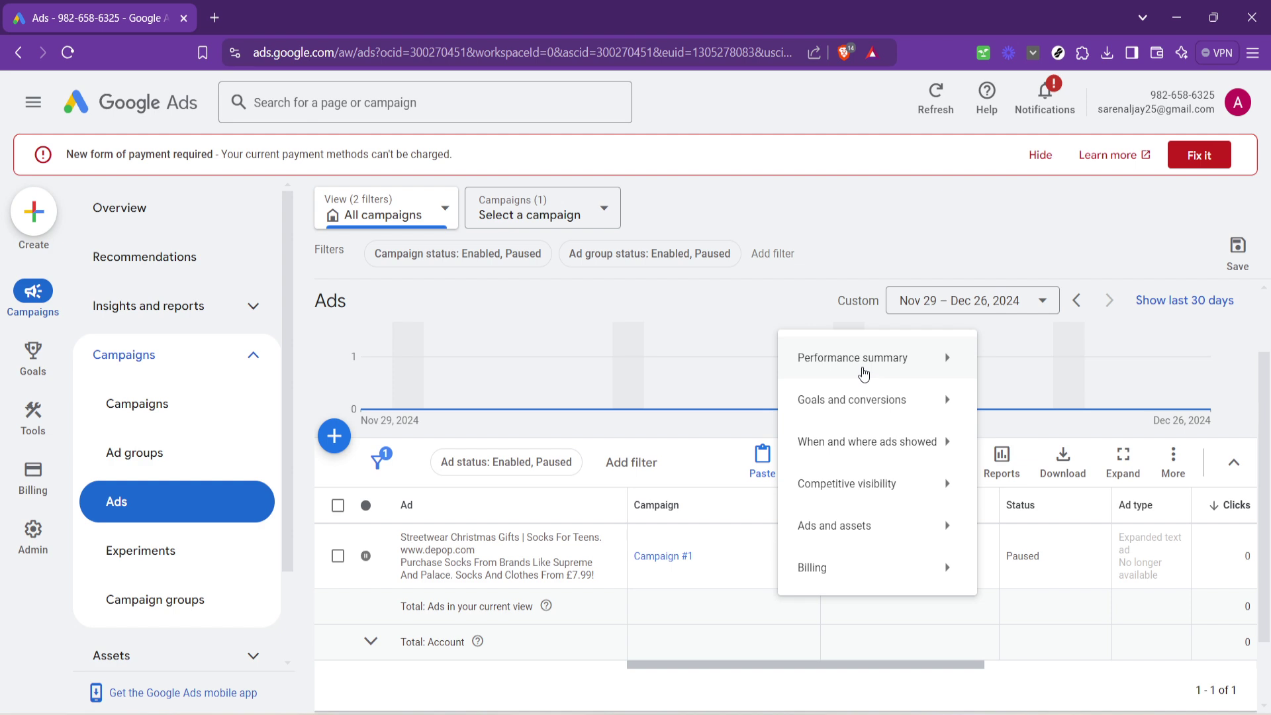
{"action": "left_click", "coordinate": [864, 374]}
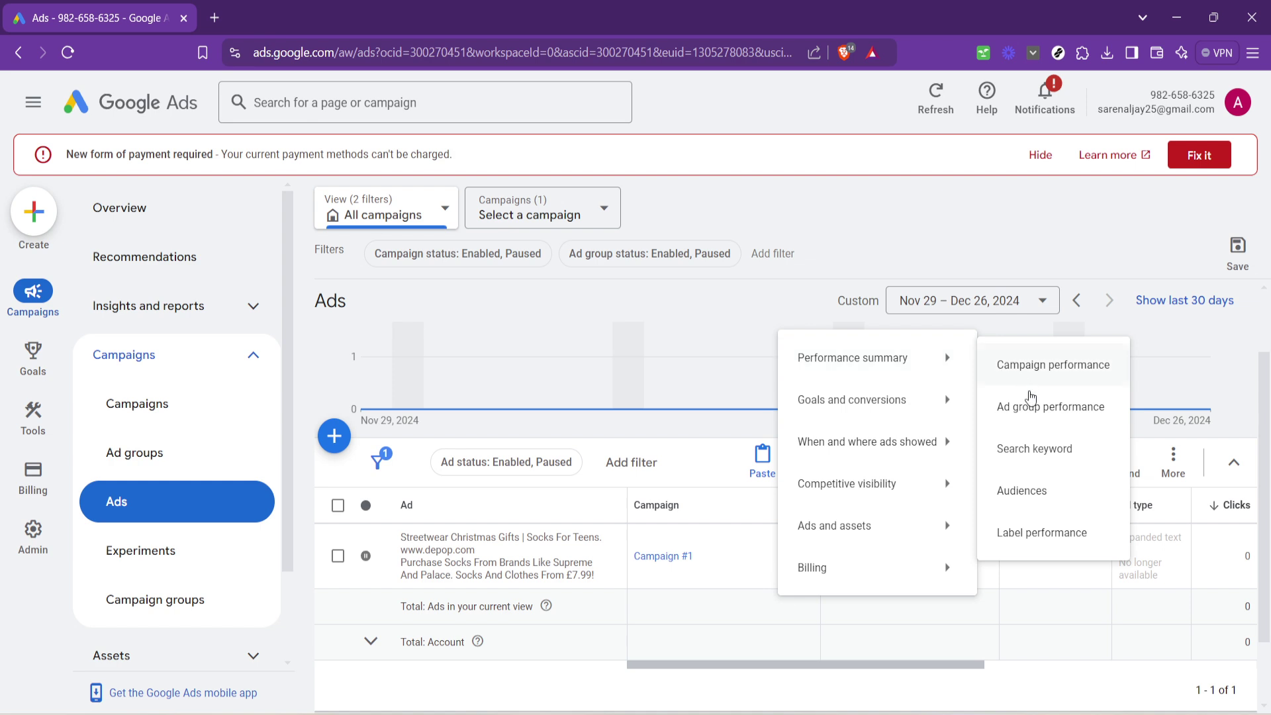
{"action": "left_click", "coordinate": [1033, 409]}
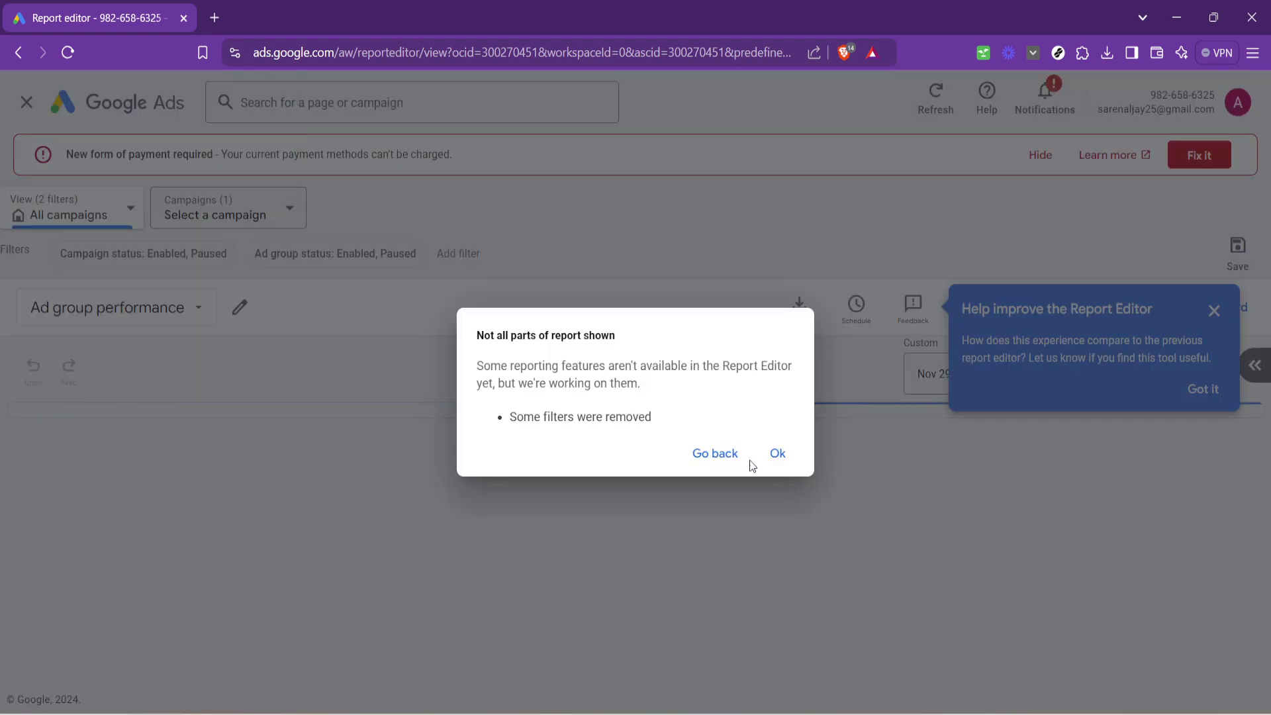
- Dismiss the removed-filters notice and feedback popups to reveal the Ad Group #1 table
{"action": "left_click", "coordinate": [784, 454]}
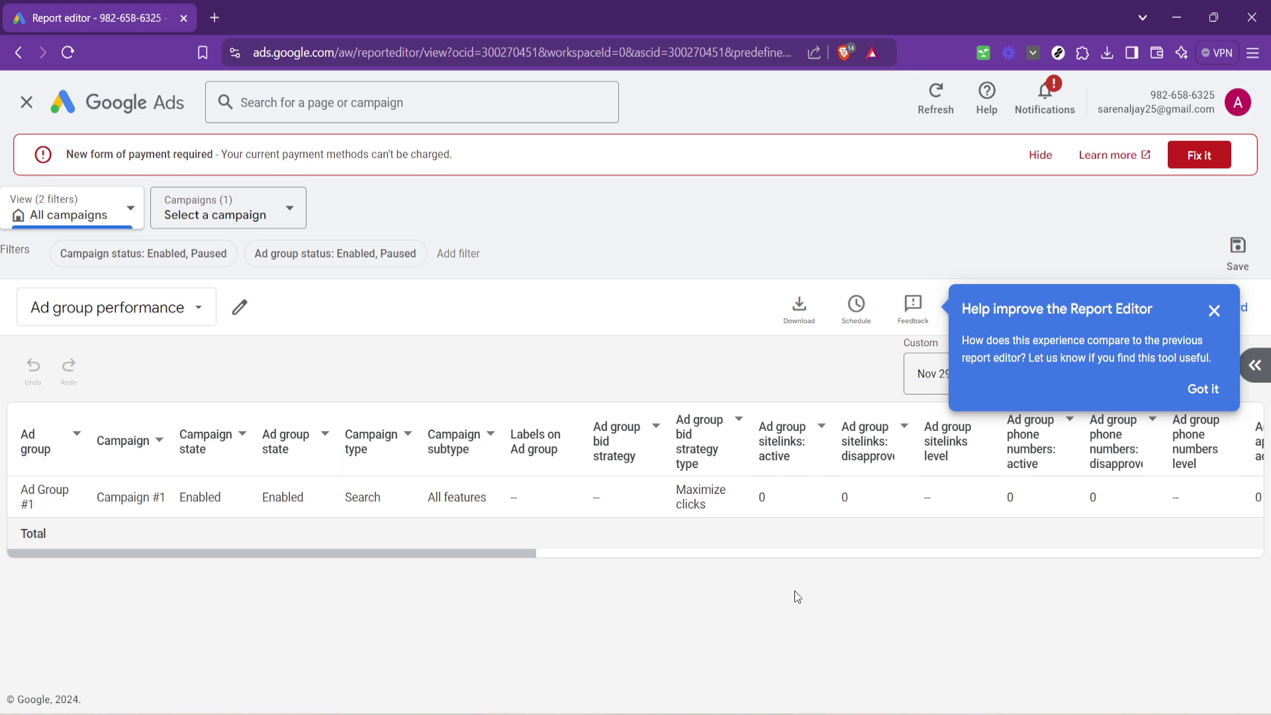
{"action": "left_click", "coordinate": [1215, 311]}
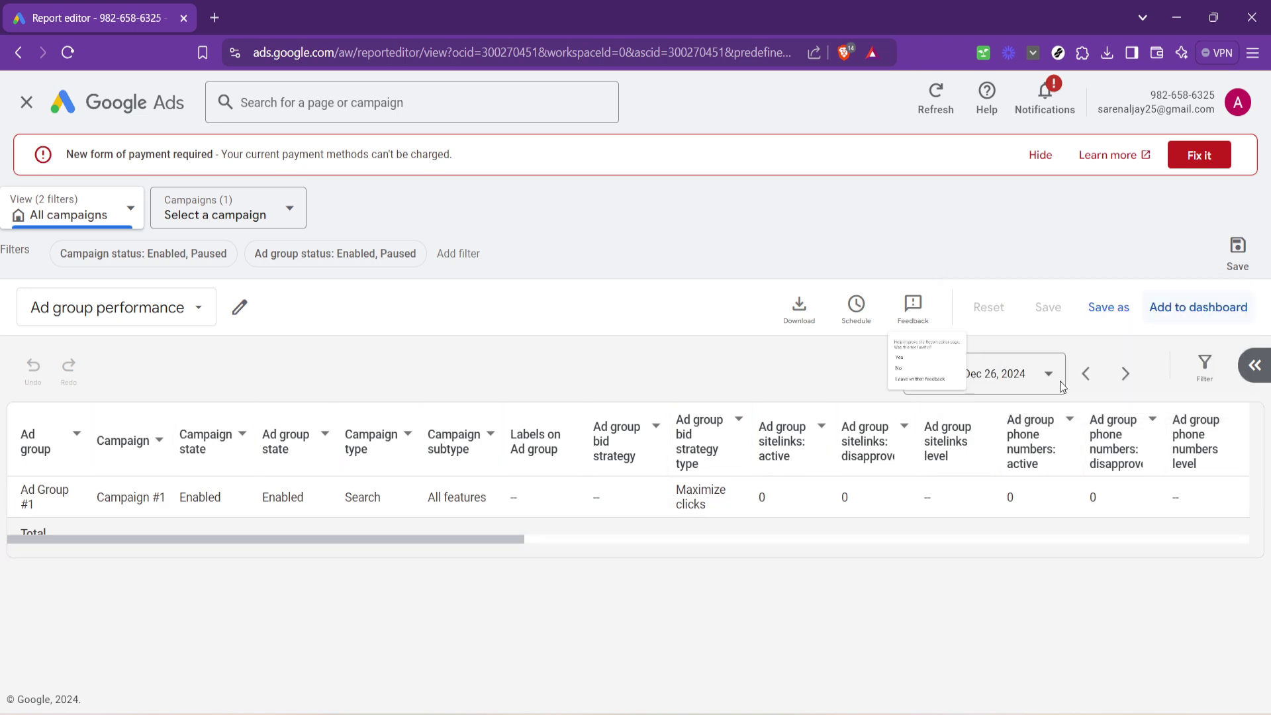
{"action": "left_click", "coordinate": [725, 627]}
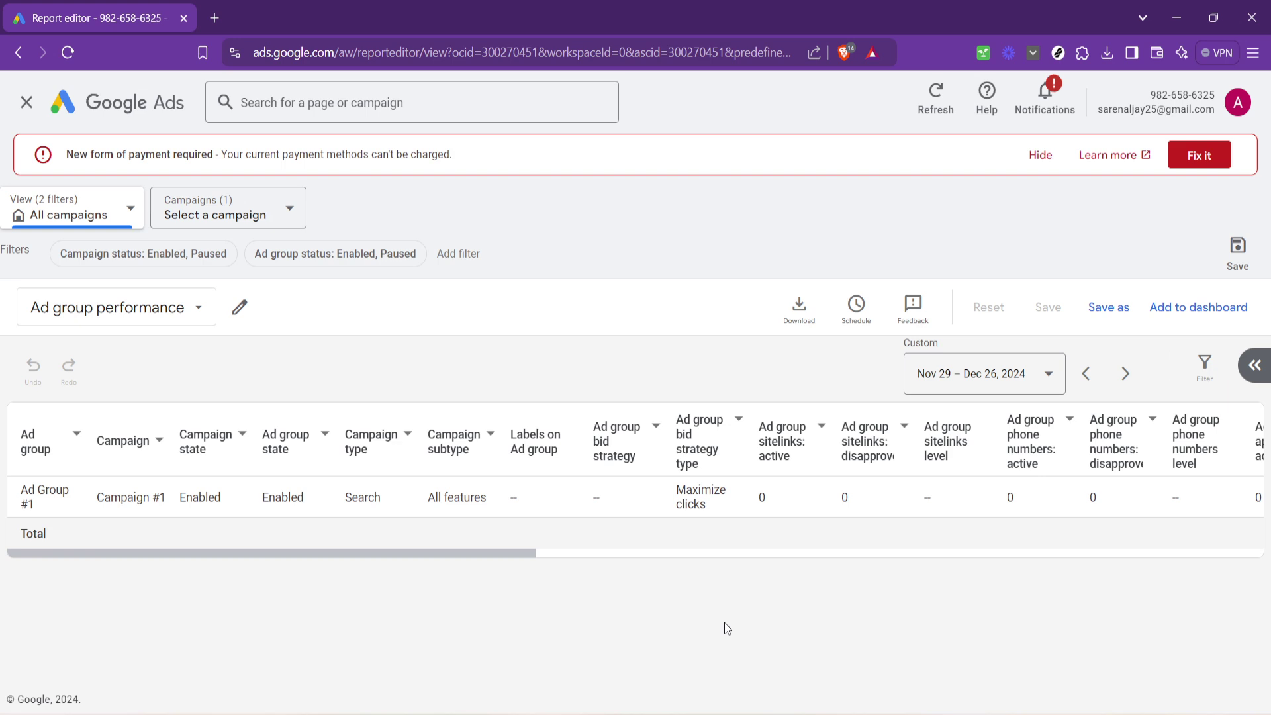